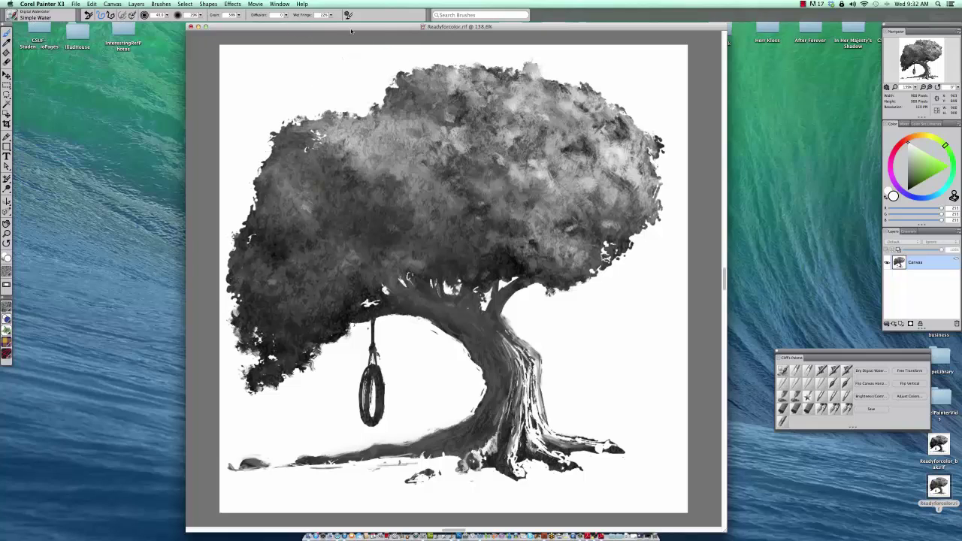
# Step: Raise Wet Fringe to 23% and glaze a darker green over the upper and middle crown
pyautogui.moveTo(331, 16); pyautogui.dragTo(299, 21)
pyautogui.click(915, 150)
pyautogui.moveTo(539, 140)
pyautogui.mouseDown()
pyautogui.moveTo(479, 180)
pyautogui.moveTo(464, 141)
pyautogui.moveTo(434, 145)
pyautogui.moveTo(451, 107)
pyautogui.moveTo(435, 112)
pyautogui.moveTo(436, 103)
pyautogui.moveTo(472, 89)
pyautogui.moveTo(436, 87)
pyautogui.moveTo(468, 116)
pyautogui.moveTo(522, 118)
pyautogui.moveTo(518, 89)
pyautogui.moveTo(619, 124)
pyautogui.moveTo(560, 106)
pyautogui.moveTo(586, 169)
pyautogui.moveTo(543, 193)
pyautogui.moveTo(548, 216)
pyautogui.moveTo(580, 214)
pyautogui.moveTo(628, 137)
pyautogui.moveTo(643, 148)
pyautogui.moveTo(642, 197)
pyautogui.moveTo(598, 242)
pyautogui.moveTo(557, 260)
pyautogui.moveTo(510, 185)
pyautogui.moveTo(546, 220)
pyautogui.moveTo(472, 172)
pyautogui.moveTo(448, 170)
pyautogui.moveTo(420, 210)
pyautogui.moveTo(478, 111)
pyautogui.moveTo(449, 151)
pyautogui.moveTo(377, 163)
pyautogui.moveTo(386, 135)
pyautogui.moveTo(323, 136)
pyautogui.moveTo(426, 191)
pyautogui.moveTo(424, 174)
pyautogui.moveTo(450, 182)
pyautogui.moveTo(478, 262)
pyautogui.moveTo(545, 266)
pyautogui.moveTo(582, 236)
pyautogui.moveTo(407, 191)
pyautogui.moveTo(401, 215)
pyautogui.moveTo(423, 258)
pyautogui.moveTo(393, 185)
pyautogui.moveTo(309, 141)
pyautogui.moveTo(290, 192)
pyautogui.moveTo(282, 172)
pyautogui.moveTo(277, 188)
pyautogui.moveTo(293, 204)
pyautogui.moveTo(286, 273)
pyautogui.moveTo(278, 293)
pyautogui.moveTo(269, 285)
pyautogui.moveTo(324, 209)
pyautogui.moveTo(336, 298)
pyautogui.moveTo(301, 320)
pyautogui.moveTo(261, 273)
pyautogui.moveTo(332, 293)
pyautogui.moveTo(372, 146)
pyautogui.moveTo(333, 281)
pyautogui.moveTo(376, 262)
pyautogui.moveTo(456, 262)
pyautogui.moveTo(306, 307)
pyautogui.moveTo(258, 292)
pyautogui.moveTo(276, 361)
pyautogui.moveTo(318, 328)
pyautogui.moveTo(353, 279)
pyautogui.moveTo(342, 321)
pyautogui.moveTo(264, 253)
pyautogui.moveTo(251, 262)
pyautogui.moveTo(301, 193)
pyautogui.moveTo(282, 187)
pyautogui.moveTo(331, 145)
pyautogui.moveTo(475, 205)
pyautogui.moveTo(416, 226)
pyautogui.moveTo(485, 183)
pyautogui.moveTo(400, 104)
pyautogui.moveTo(522, 112)
pyautogui.moveTo(530, 215)
pyautogui.moveTo(526, 201)
pyautogui.moveTo(419, 227)
pyautogui.moveTo(543, 188)
pyautogui.moveTo(556, 143)
pyautogui.moveTo(425, 163)
pyautogui.moveTo(575, 202)
pyautogui.moveTo(535, 181)
pyautogui.moveTo(536, 162)
pyautogui.moveTo(517, 157)
pyautogui.moveTo(641, 123)
pyautogui.mouseUp()
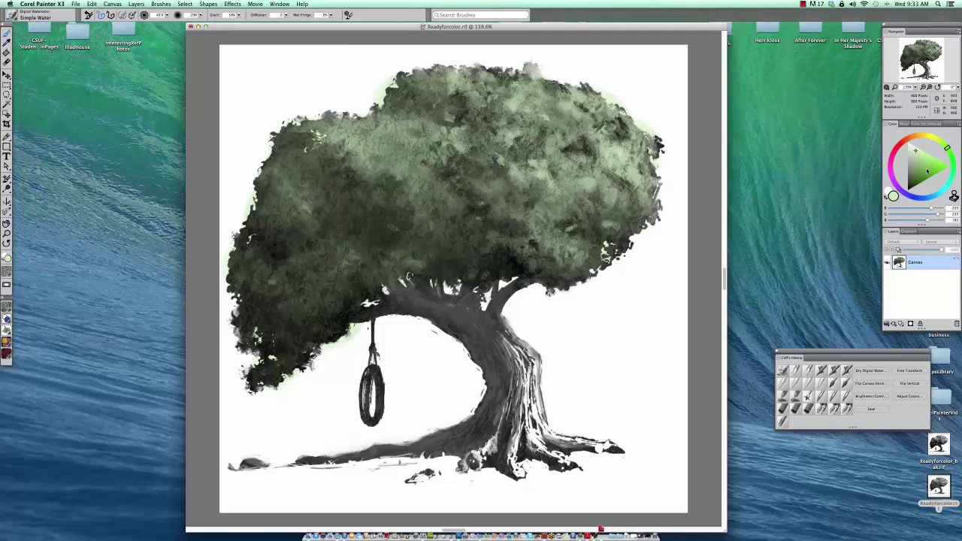
pyautogui.moveTo(562, 159)
pyautogui.mouseDown()
pyautogui.moveTo(514, 179)
pyautogui.moveTo(585, 151)
pyautogui.mouseUp()
# Step: Pick an orange-brown hue and tint the grey trunk a warm brown
pyautogui.click(916, 137)
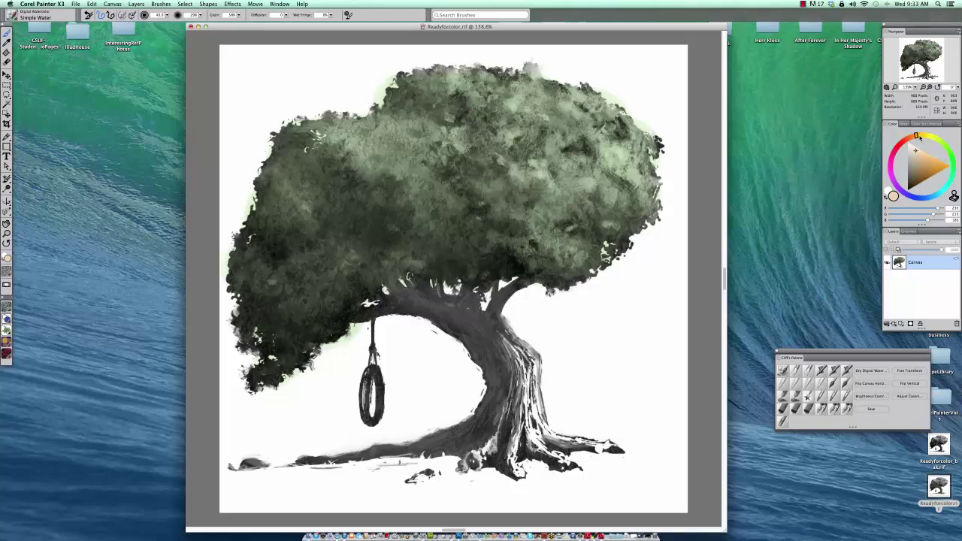
pyautogui.click(453, 221)
pyautogui.moveTo(499, 356)
pyautogui.mouseDown()
pyautogui.moveTo(509, 390)
pyautogui.moveTo(471, 318)
pyautogui.moveTo(504, 337)
pyautogui.moveTo(515, 387)
pyautogui.moveTo(463, 442)
pyautogui.moveTo(476, 423)
pyautogui.moveTo(464, 436)
pyautogui.moveTo(381, 453)
pyautogui.moveTo(490, 424)
pyautogui.moveTo(503, 433)
pyautogui.moveTo(517, 401)
pyautogui.moveTo(525, 443)
pyautogui.moveTo(511, 468)
pyautogui.moveTo(567, 454)
pyautogui.mouseUp()
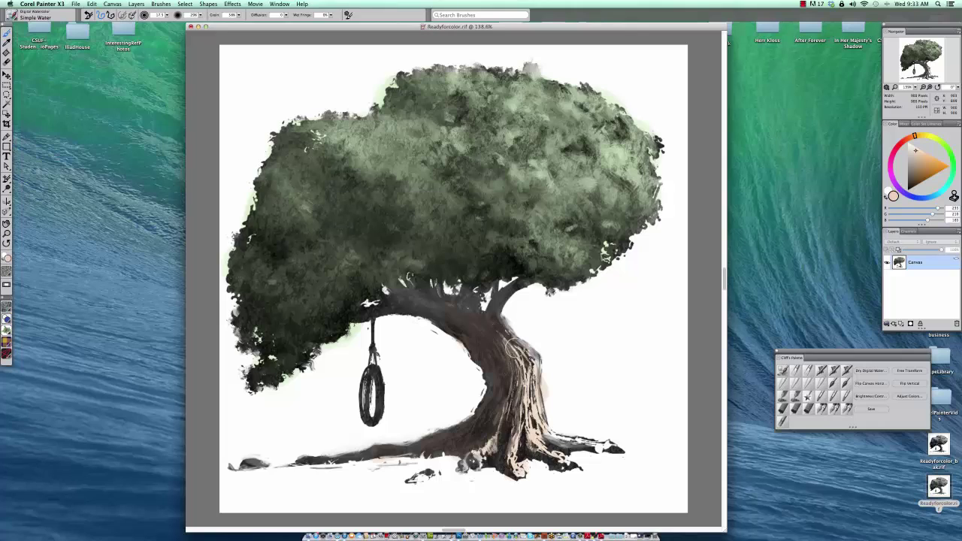
# Step: With a much smaller brush, sample pale beige from the root and darken the ground line
pyautogui.press('[')
pyautogui.press('[')
pyautogui.press('[')
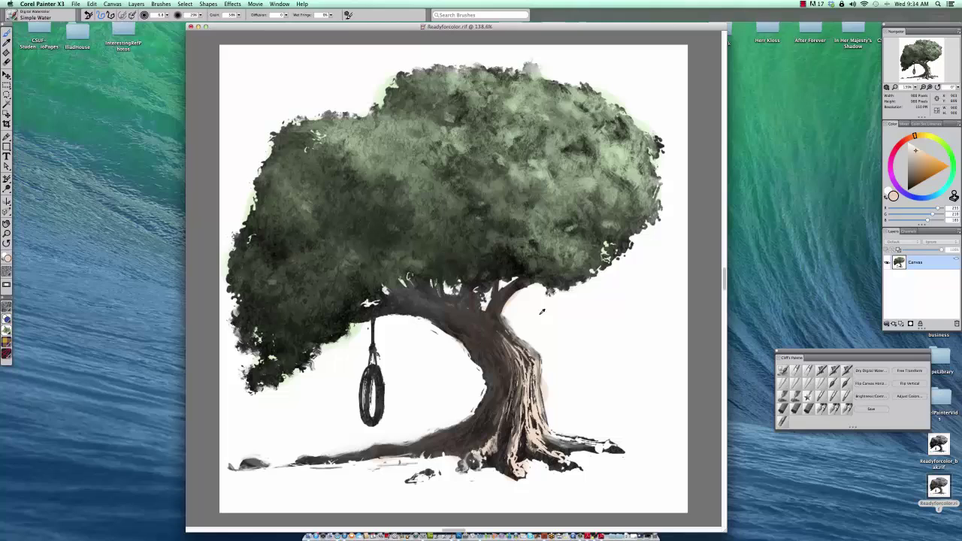
pyautogui.keyDown('alt'); pyautogui.click(541, 311); pyautogui.keyUp('alt')
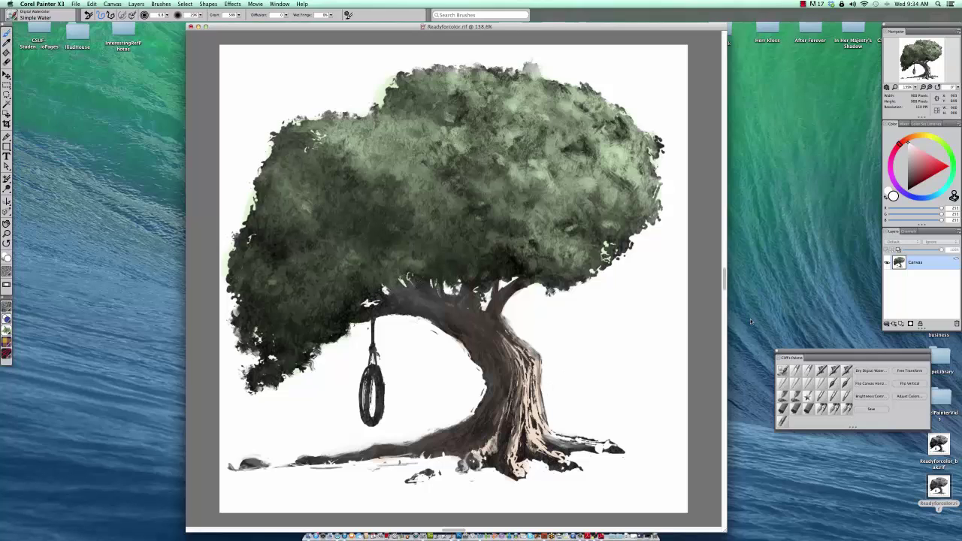
pyautogui.keyDown('alt'); pyautogui.click(554, 436); pyautogui.keyUp('alt')
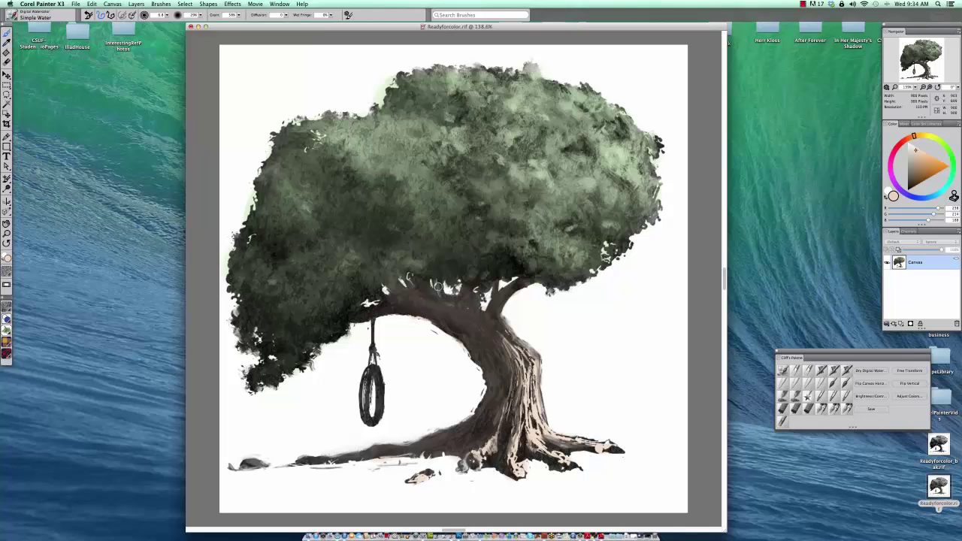
pyautogui.moveTo(365, 454); pyautogui.dragTo(302, 460)
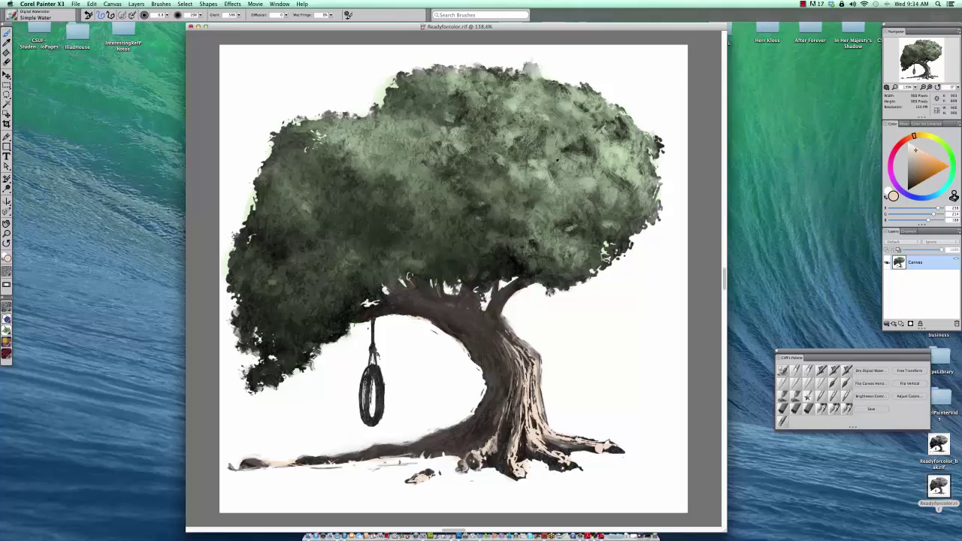
# Step: Wash a muted pale green along the ground from under the tree to the root tips
pyautogui.keyDown('alt'); pyautogui.click(536, 159); pyautogui.keyUp('alt')
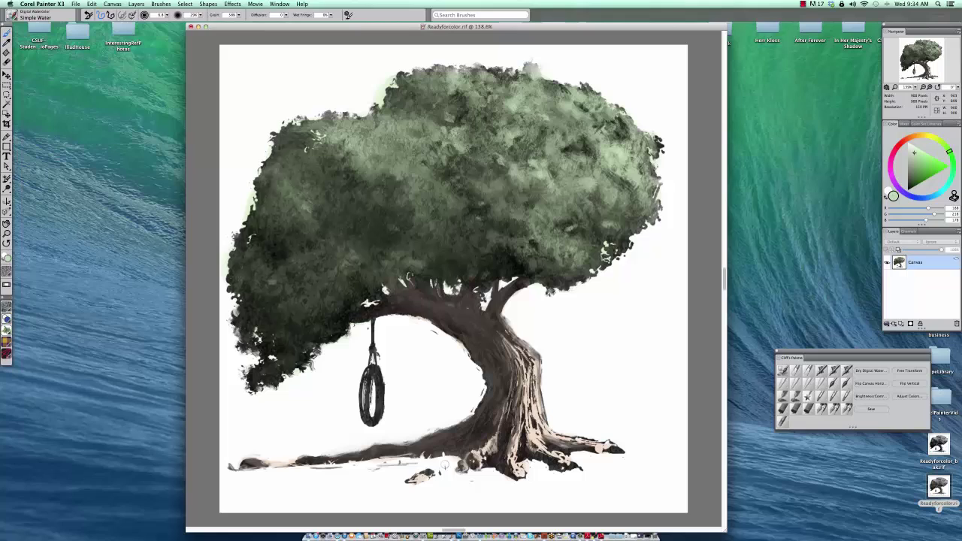
pyautogui.moveTo(412, 472)
pyautogui.mouseDown()
pyautogui.moveTo(265, 479)
pyautogui.moveTo(422, 474)
pyautogui.moveTo(207, 483)
pyautogui.moveTo(309, 472)
pyautogui.moveTo(222, 480)
pyautogui.mouseUp()
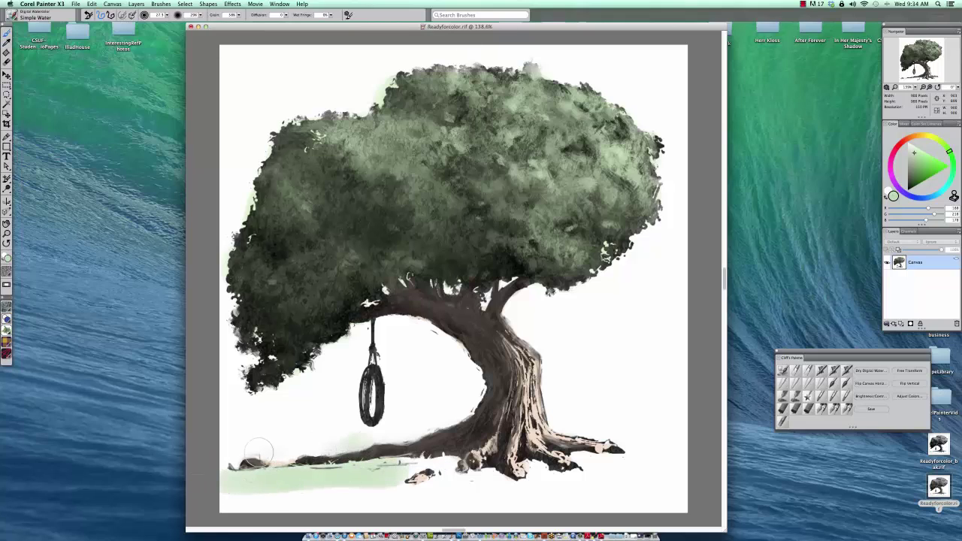
pyautogui.moveTo(257, 453)
pyautogui.mouseDown()
pyautogui.moveTo(424, 439)
pyautogui.moveTo(379, 436)
pyautogui.moveTo(411, 458)
pyautogui.moveTo(445, 460)
pyautogui.moveTo(291, 488)
pyautogui.moveTo(438, 484)
pyautogui.moveTo(430, 480)
pyautogui.moveTo(439, 466)
pyautogui.moveTo(491, 477)
pyautogui.moveTo(232, 492)
pyautogui.moveTo(546, 480)
pyautogui.moveTo(494, 485)
pyautogui.moveTo(557, 478)
pyautogui.moveTo(528, 466)
pyautogui.moveTo(621, 468)
pyautogui.moveTo(391, 491)
pyautogui.moveTo(199, 488)
pyautogui.moveTo(354, 487)
pyautogui.moveTo(266, 453)
pyautogui.moveTo(289, 432)
pyautogui.moveTo(331, 428)
pyautogui.moveTo(276, 434)
pyautogui.moveTo(393, 433)
pyautogui.mouseUp()
# Step: Lighten the bottom strip of the ground with white, then pick a light green again
pyautogui.keyDown('alt'); pyautogui.click(331, 427); pyautogui.keyUp('alt')
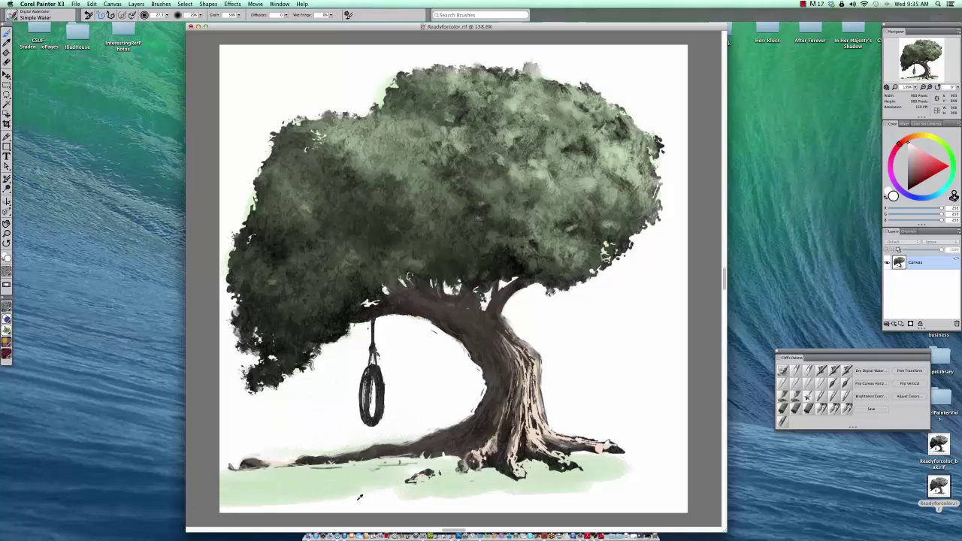
pyautogui.moveTo(360, 496)
pyautogui.mouseDown()
pyautogui.moveTo(228, 504)
pyautogui.moveTo(363, 494)
pyautogui.moveTo(271, 495)
pyautogui.moveTo(494, 499)
pyautogui.moveTo(553, 479)
pyautogui.mouseUp()
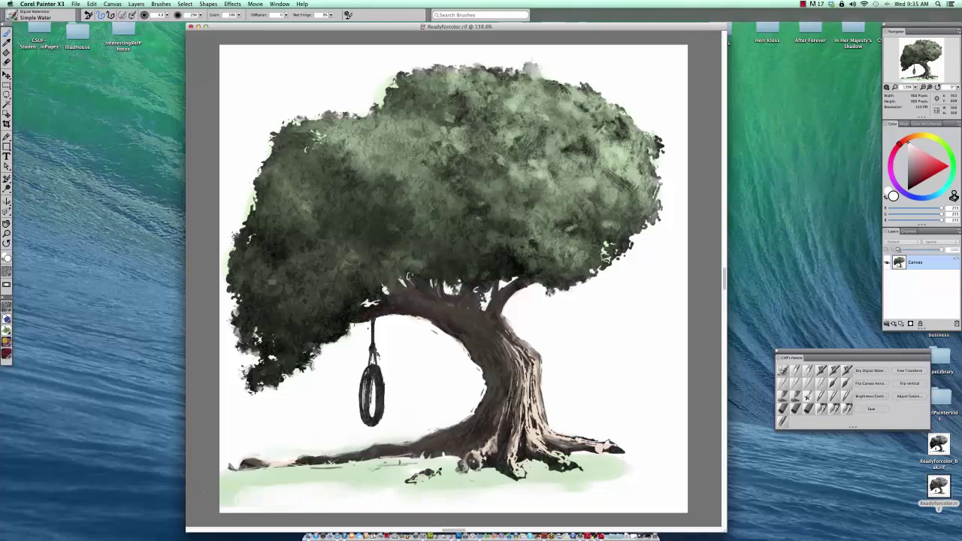
pyautogui.keyDown('alt'); pyautogui.click(560, 475); pyautogui.keyUp('alt')
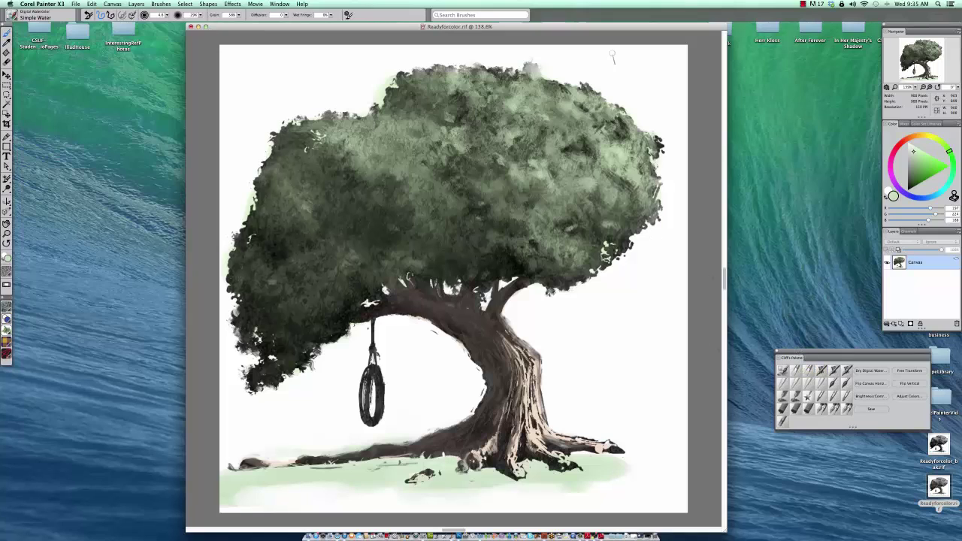
pyautogui.keyDown('alt'); pyautogui.click(582, 88); pyautogui.keyUp('alt')
pyautogui.click(915, 147)
pyautogui.press(']')
pyautogui.press(']')
pyautogui.press(']')
pyautogui.press(']')
pyautogui.press(']')
pyautogui.keyDown('alt'); pyautogui.click(357, 71); pyautogui.keyUp('alt')
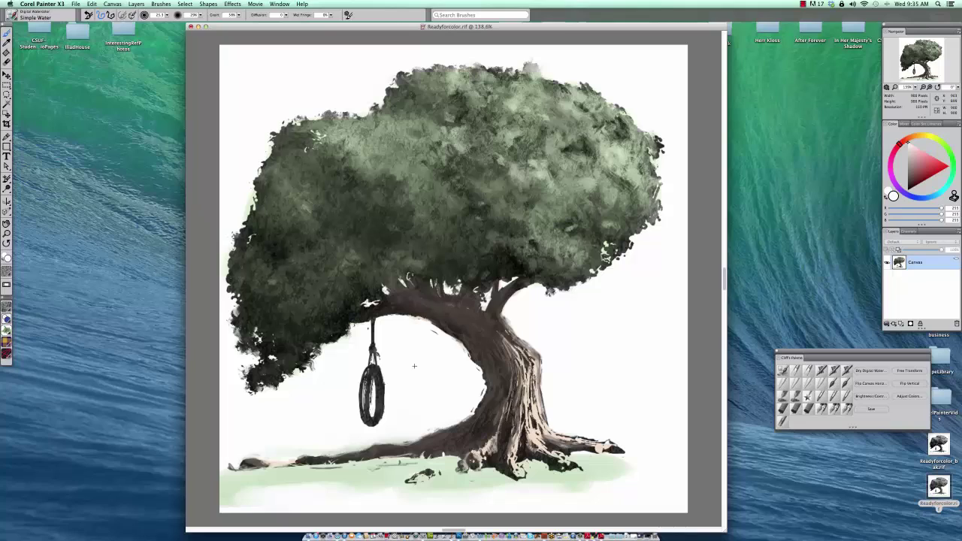
pyautogui.press('[')
pyautogui.press('[')
pyautogui.press('[')
pyautogui.keyDown('alt'); pyautogui.click(281, 483); pyautogui.keyUp('alt')
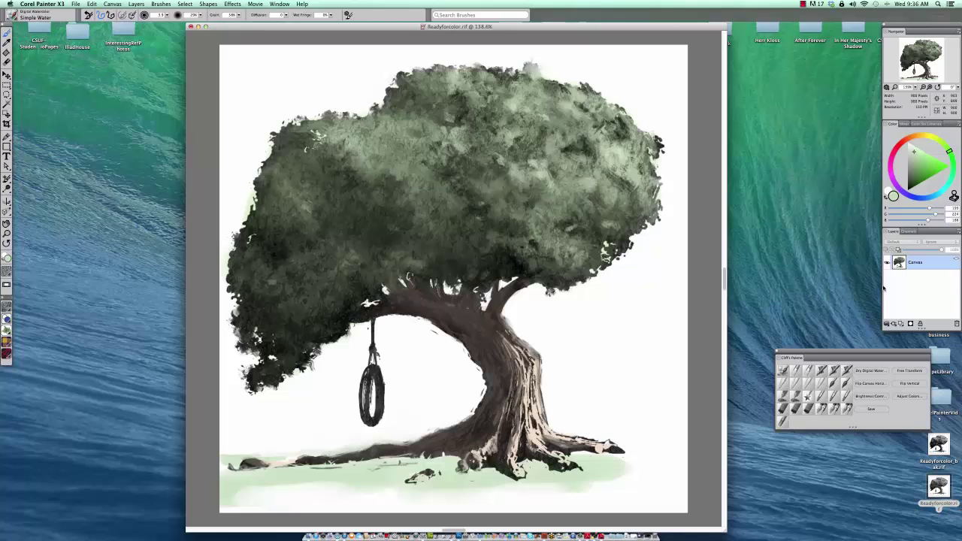
# Step: Add a new layer above the canvas set to Color composite method
pyautogui.click(901, 324)
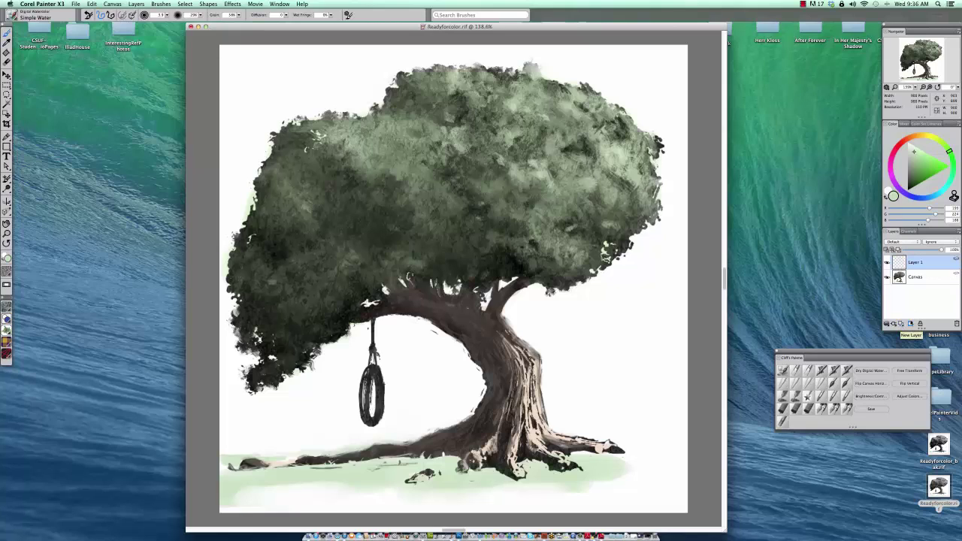
pyautogui.click(917, 246)
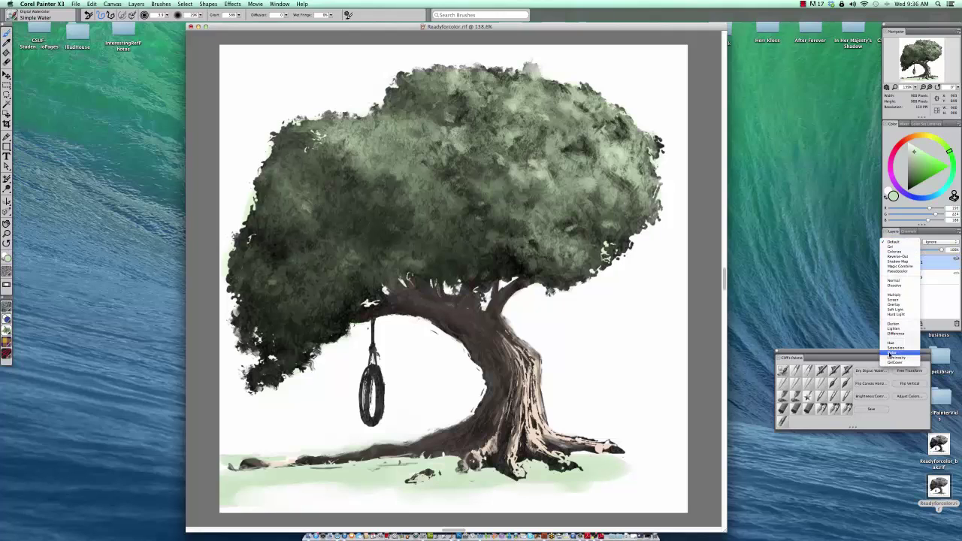
pyautogui.click(890, 353)
# Step: Enlarge the brush to about 60 and glaze yellowish colour across the upper and upper-right foliage
pyautogui.click(931, 136)
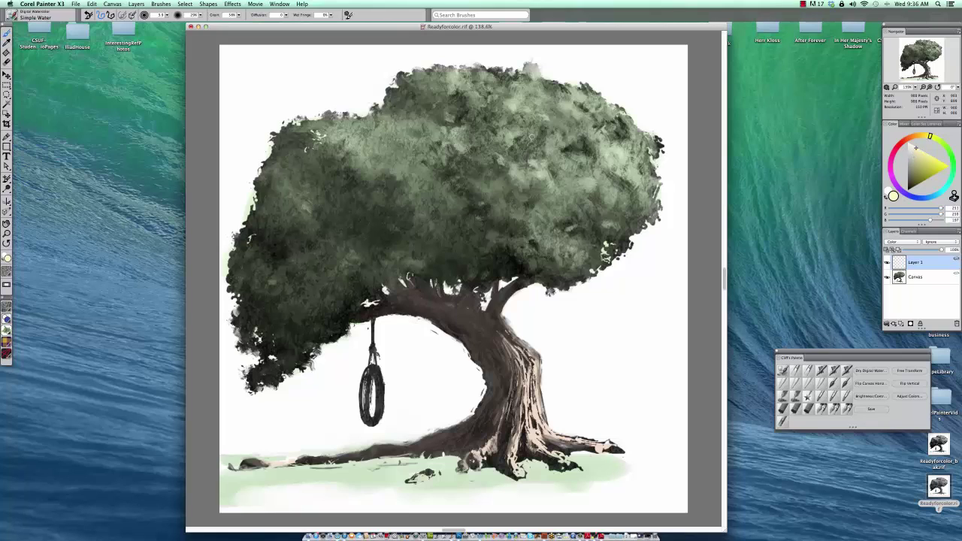
pyautogui.moveTo(532, 159); pyautogui.dragTo(562, 159)
pyautogui.click(903, 242)
pyautogui.click(896, 349)
pyautogui.moveTo(639, 188)
pyautogui.mouseDown()
pyautogui.moveTo(578, 178)
pyautogui.moveTo(596, 165)
pyautogui.moveTo(496, 113)
pyautogui.moveTo(565, 156)
pyautogui.mouseUp()
pyautogui.click(916, 150)
pyautogui.click(919, 153)
pyautogui.moveTo(557, 98)
pyautogui.mouseDown()
pyautogui.moveTo(526, 86)
pyautogui.moveTo(594, 180)
pyautogui.moveTo(395, 140)
pyautogui.moveTo(459, 94)
pyautogui.moveTo(530, 147)
pyautogui.moveTo(554, 236)
pyautogui.moveTo(566, 144)
pyautogui.moveTo(620, 183)
pyautogui.moveTo(568, 246)
pyautogui.moveTo(418, 147)
pyautogui.moveTo(420, 105)
pyautogui.moveTo(544, 81)
pyautogui.mouseUp()
# Step: Delete the Color glaze layer, undo a white scrub on the canopy, and dry the digital watercolour
pyautogui.click(956, 323)
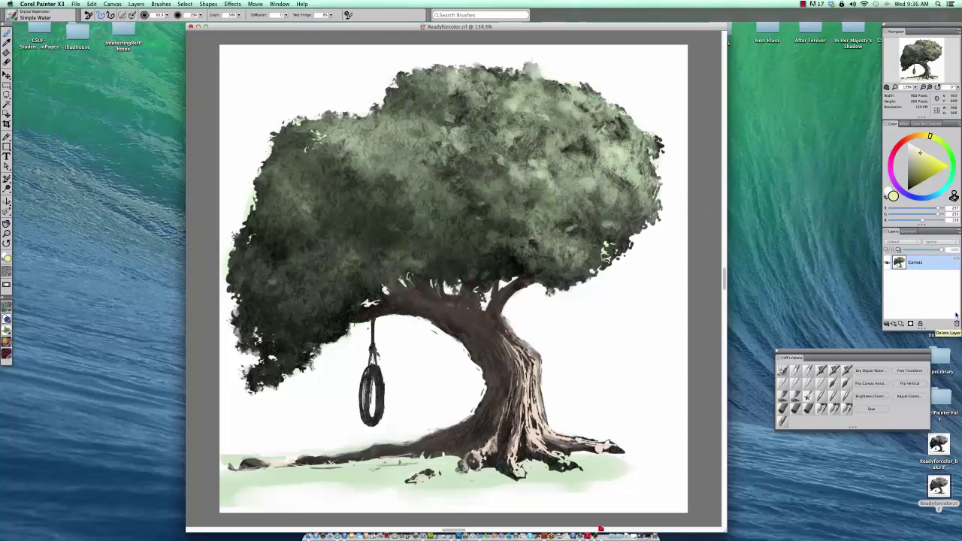
pyautogui.keyDown('alt'); pyautogui.click(636, 72); pyautogui.keyUp('alt')
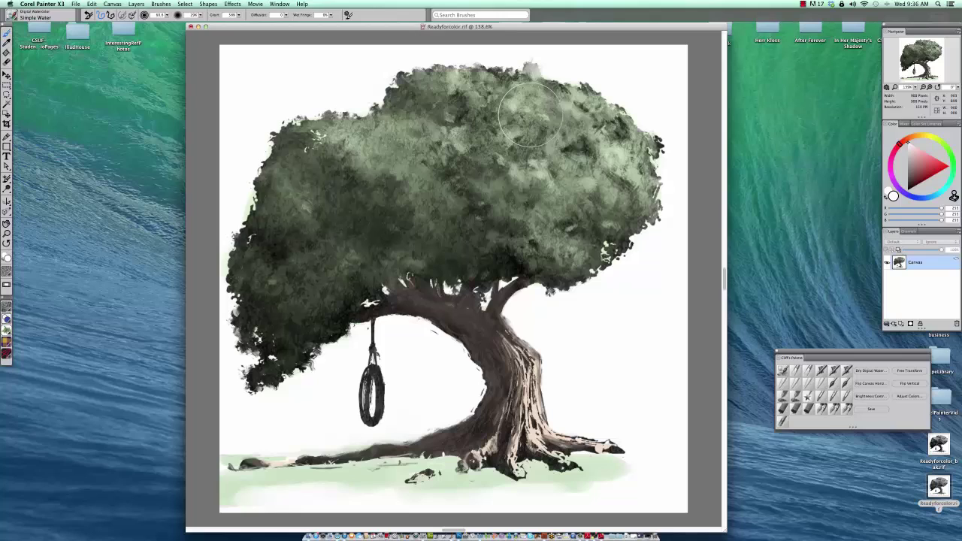
pyautogui.moveTo(530, 114)
pyautogui.mouseDown()
pyautogui.moveTo(556, 134)
pyautogui.moveTo(564, 128)
pyautogui.mouseUp()
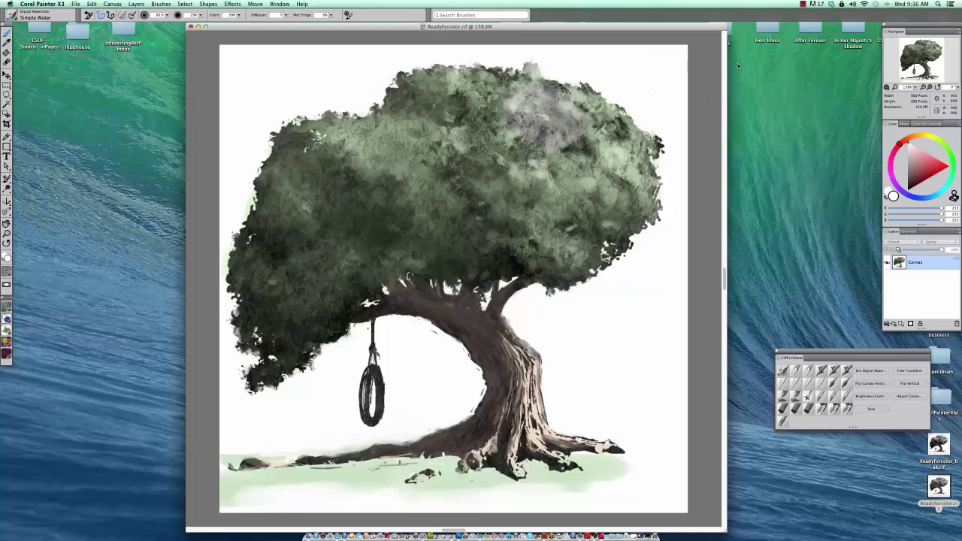
pyautogui.press('super+z')
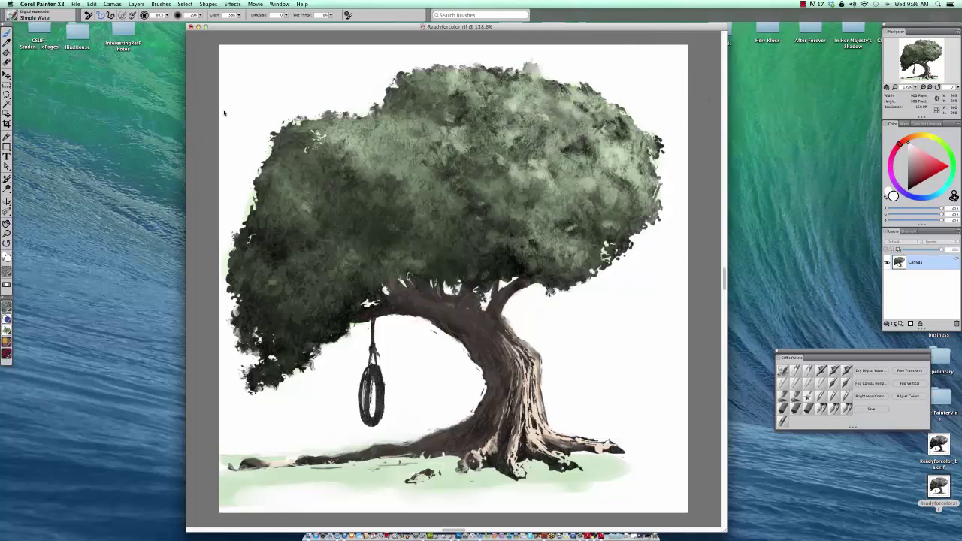
pyautogui.click(137, 4)
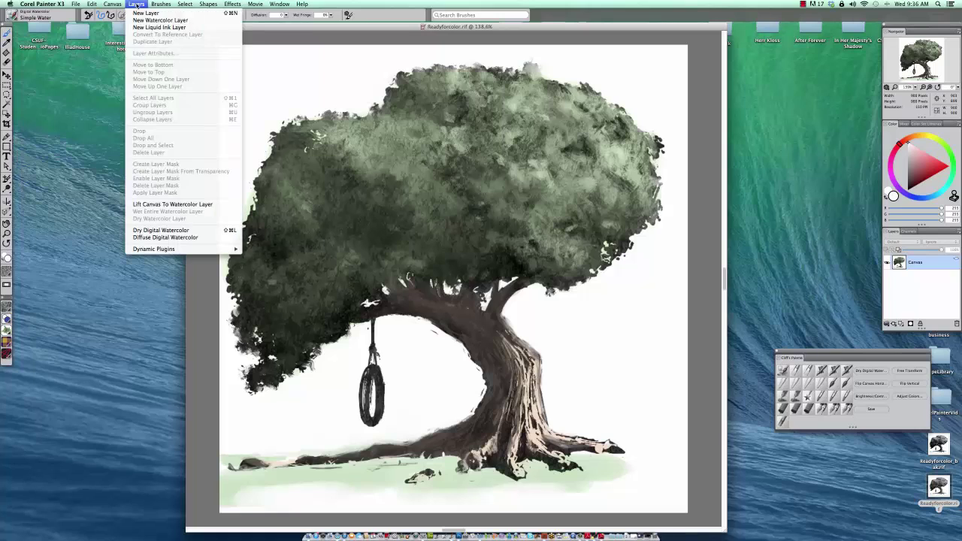
pyautogui.click(161, 230)
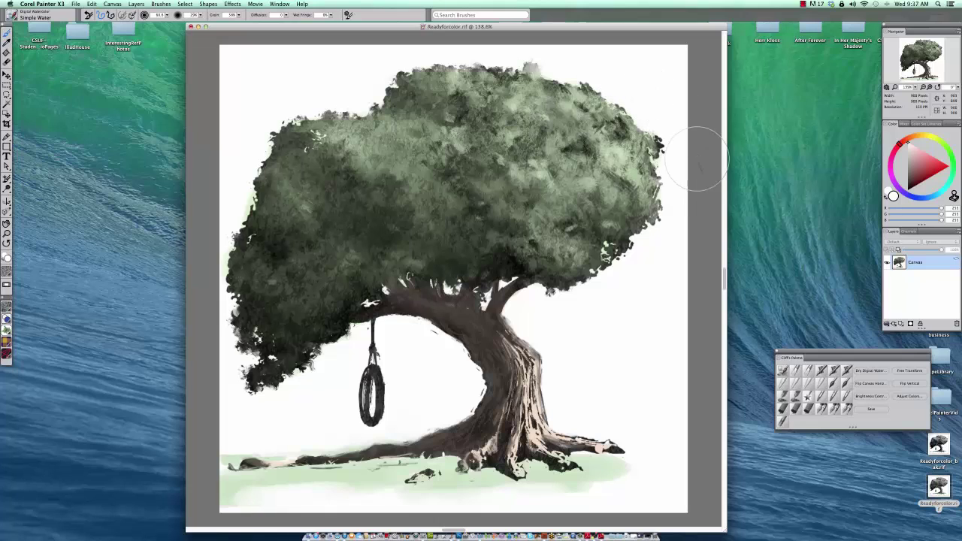
# Step: Glaze cool teal-green over the canopy's left side, then shrink the brush to radius 19
pyautogui.click(945, 187)
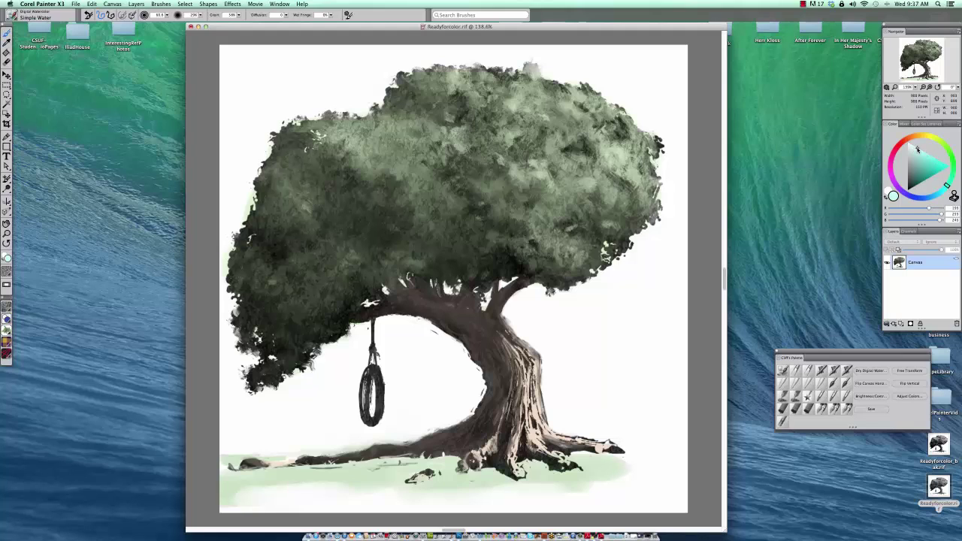
pyautogui.moveTo(343, 242)
pyautogui.mouseDown()
pyautogui.moveTo(387, 219)
pyautogui.moveTo(335, 218)
pyautogui.moveTo(267, 248)
pyautogui.moveTo(288, 298)
pyautogui.moveTo(270, 346)
pyautogui.moveTo(346, 264)
pyautogui.moveTo(411, 263)
pyautogui.moveTo(391, 227)
pyautogui.moveTo(287, 207)
pyautogui.moveTo(249, 253)
pyautogui.moveTo(386, 275)
pyautogui.moveTo(423, 257)
pyautogui.mouseUp()
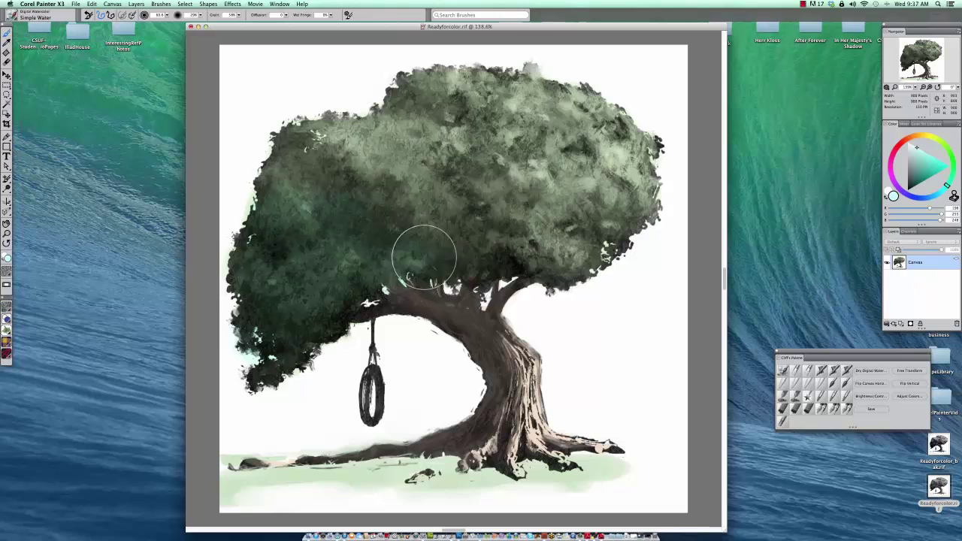
pyautogui.moveTo(369, 225)
pyautogui.mouseDown()
pyautogui.moveTo(401, 226)
pyautogui.moveTo(387, 232)
pyautogui.mouseUp()
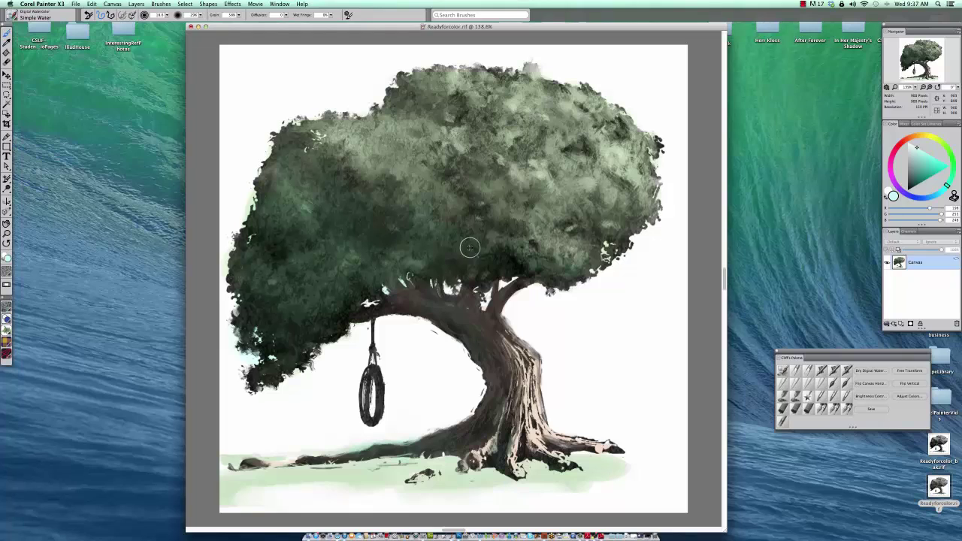
# Step: Add a new empty layer above the canvas with Color blending
pyautogui.click(901, 324)
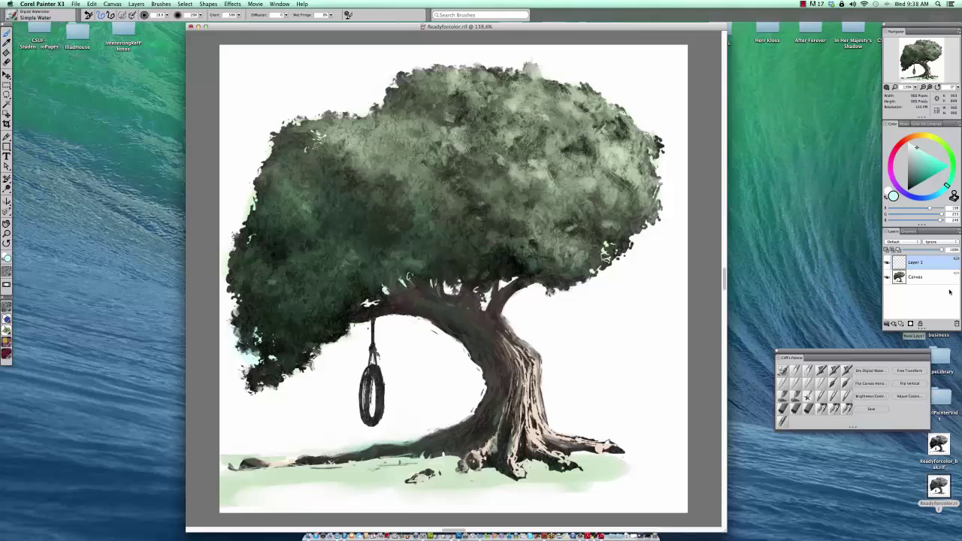
pyautogui.click(904, 241)
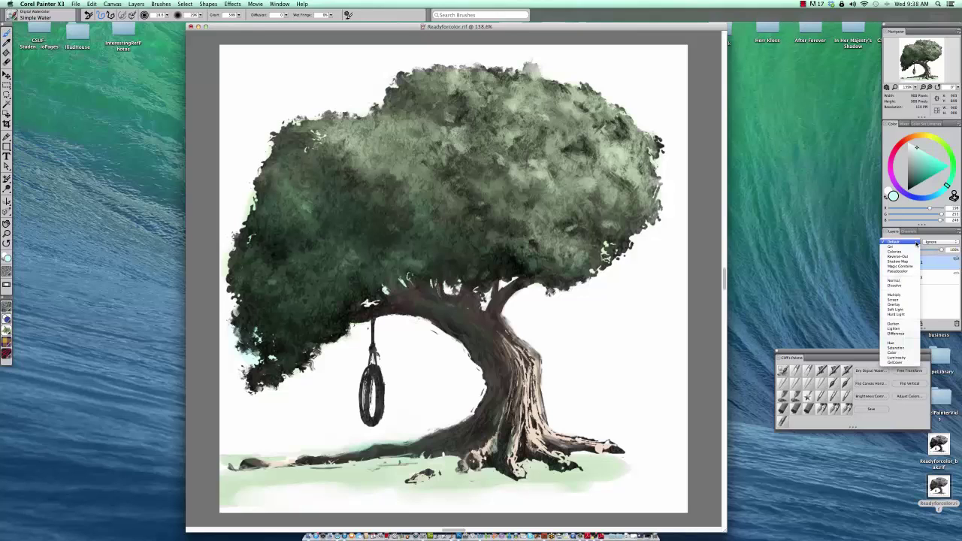
pyautogui.click(897, 352)
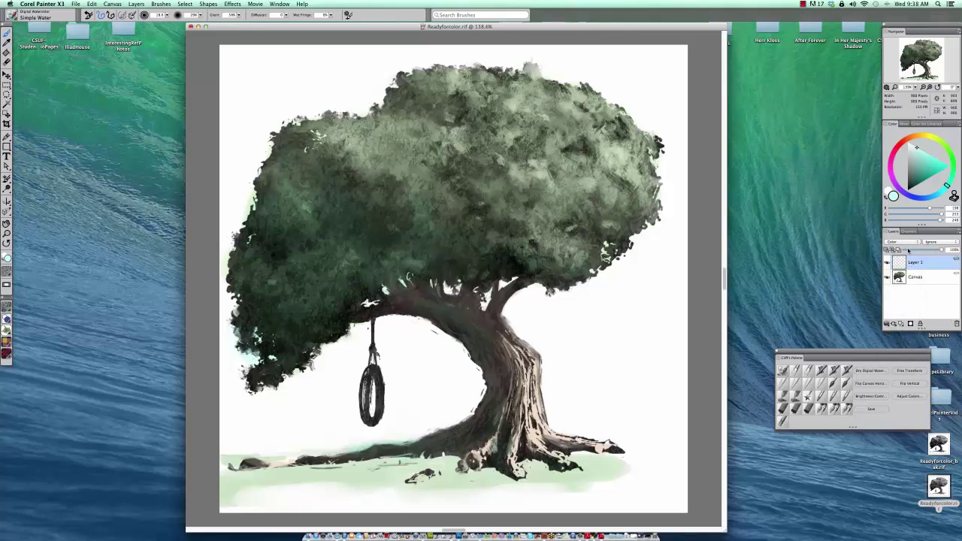
# Step: With Wet Acrylic at size 32.7, paint warm yellow light onto the upper canopy, then shrink the brush to 8.8
pyautogui.click(808, 382)
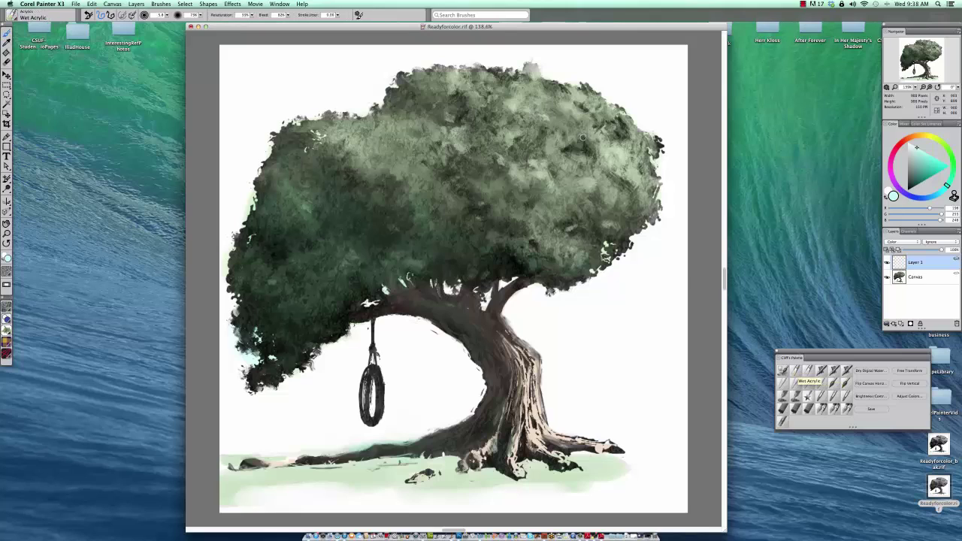
pyautogui.click(928, 137)
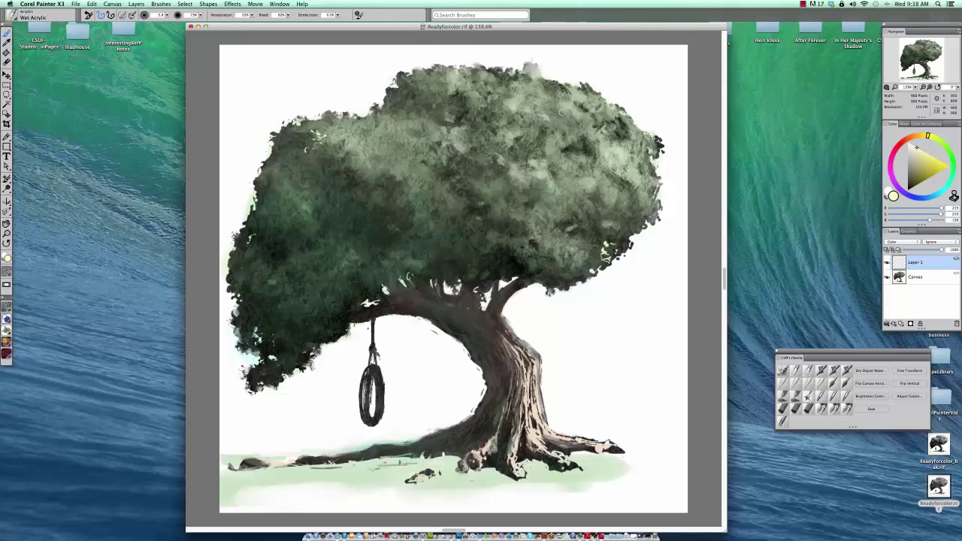
pyautogui.moveTo(545, 139); pyautogui.dragTo(563, 137)
pyautogui.moveTo(558, 172)
pyautogui.mouseDown()
pyautogui.moveTo(507, 101)
pyautogui.moveTo(450, 89)
pyautogui.moveTo(517, 84)
pyautogui.moveTo(428, 97)
pyautogui.moveTo(479, 132)
pyautogui.moveTo(468, 150)
pyautogui.moveTo(342, 138)
pyautogui.moveTo(434, 175)
pyautogui.moveTo(365, 129)
pyautogui.moveTo(370, 135)
pyautogui.moveTo(436, 83)
pyautogui.moveTo(494, 94)
pyautogui.moveTo(398, 107)
pyautogui.moveTo(546, 93)
pyautogui.moveTo(532, 100)
pyautogui.moveTo(552, 99)
pyautogui.moveTo(530, 120)
pyautogui.moveTo(520, 99)
pyautogui.moveTo(607, 116)
pyautogui.moveTo(565, 97)
pyautogui.moveTo(608, 162)
pyautogui.moveTo(548, 145)
pyautogui.moveTo(600, 169)
pyautogui.moveTo(554, 182)
pyautogui.moveTo(541, 170)
pyautogui.moveTo(562, 192)
pyautogui.moveTo(544, 185)
pyautogui.moveTo(594, 160)
pyautogui.moveTo(556, 117)
pyautogui.moveTo(485, 108)
pyautogui.moveTo(500, 158)
pyautogui.moveTo(545, 212)
pyautogui.moveTo(551, 244)
pyautogui.moveTo(517, 206)
pyautogui.moveTo(468, 178)
pyautogui.moveTo(532, 218)
pyautogui.moveTo(584, 226)
pyautogui.moveTo(546, 238)
pyautogui.moveTo(503, 215)
pyautogui.moveTo(508, 236)
pyautogui.moveTo(607, 192)
pyautogui.moveTo(610, 166)
pyautogui.moveTo(620, 197)
pyautogui.moveTo(639, 197)
pyautogui.moveTo(499, 254)
pyautogui.mouseUp()
pyautogui.press('[')
pyautogui.press('[')
pyautogui.press('[')
# Step: Fade the yellow highlight layer to about 33% opacity and bring up the layer options list
pyautogui.moveTo(931, 251); pyautogui.dragTo(926, 251)
pyautogui.moveTo(920, 250); pyautogui.dragTo(917, 252)
pyautogui.click(957, 231)
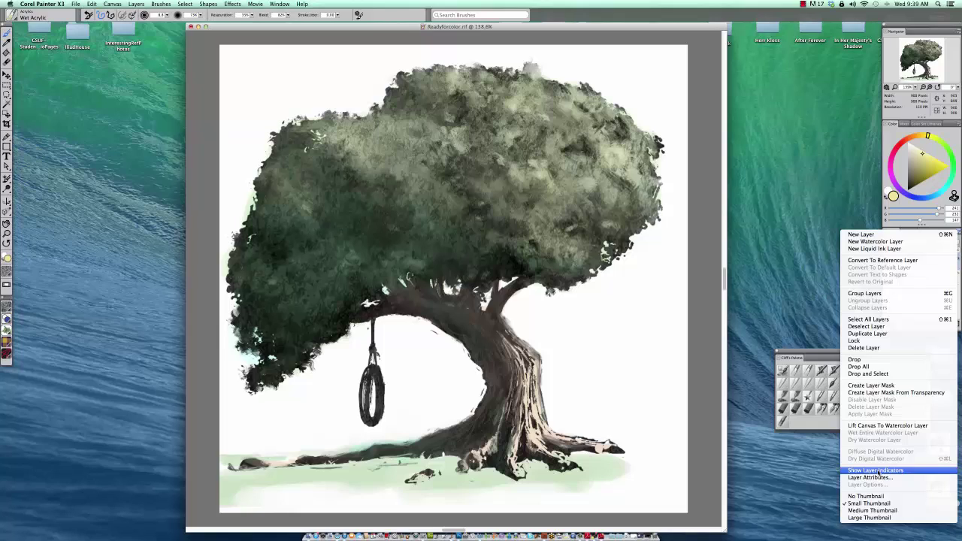
# Step: Merge the highlight layer into the canvas, choose a muted blue-grey, and enlarge the brush to radius 28
pyautogui.click(866, 360)
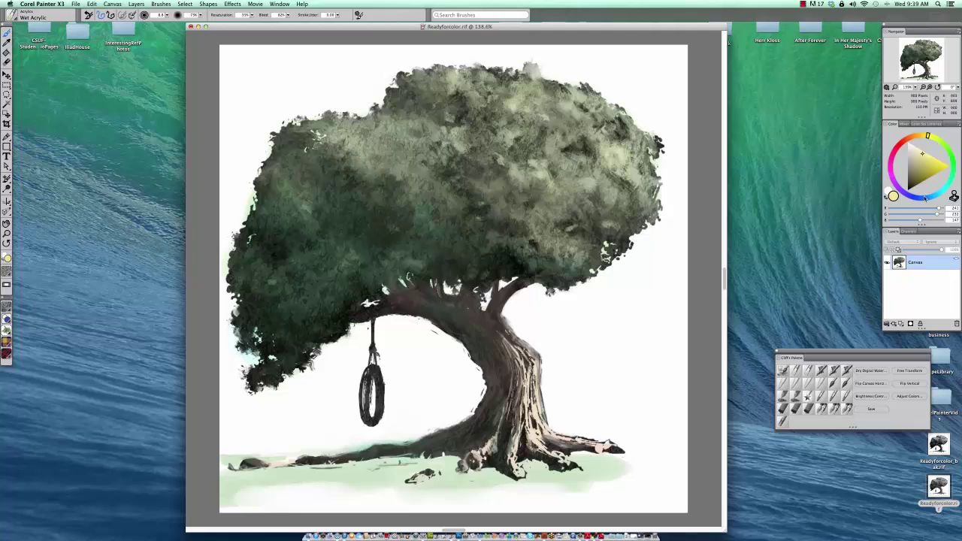
pyautogui.click(924, 197)
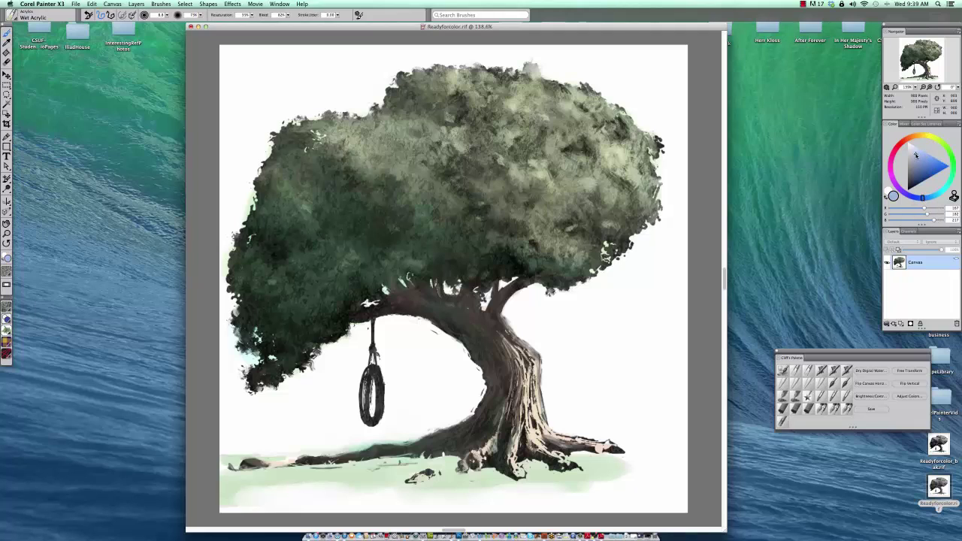
pyautogui.moveTo(927, 204); pyautogui.dragTo(921, 187)
pyautogui.moveTo(915, 150); pyautogui.dragTo(913, 162)
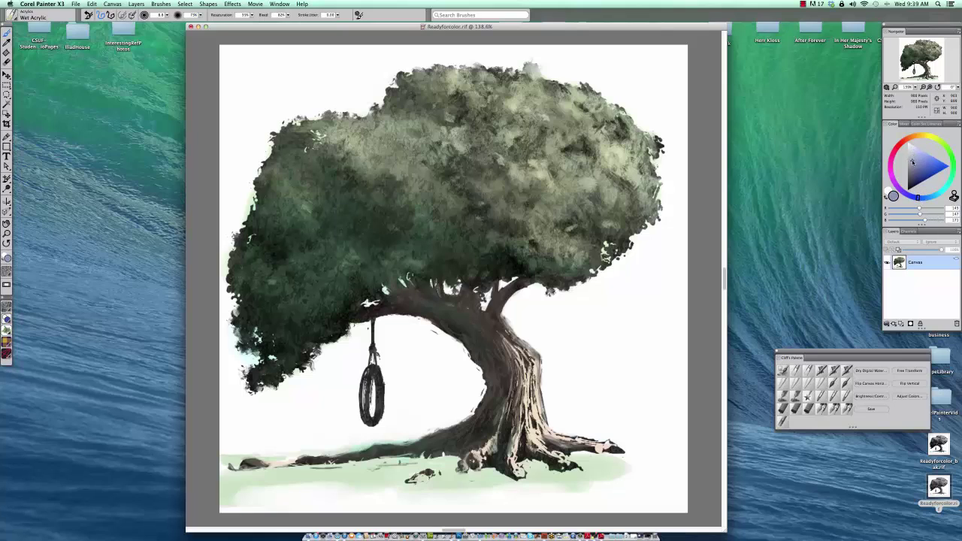
pyautogui.moveTo(412, 443); pyautogui.dragTo(421, 445)
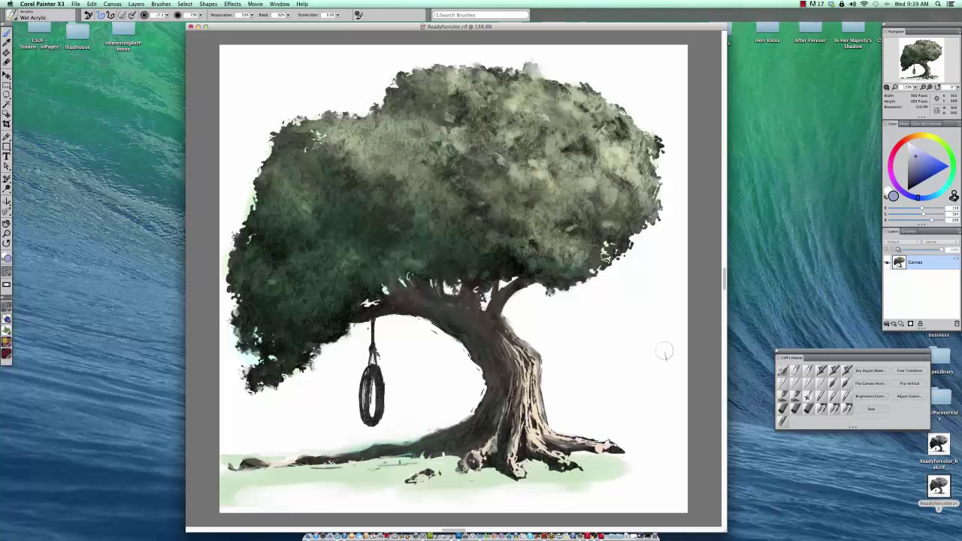
# Step: Dry the watercolour, then paint a Simple Water blue-grey shadow along the ground beneath the tire
pyautogui.click(869, 372)
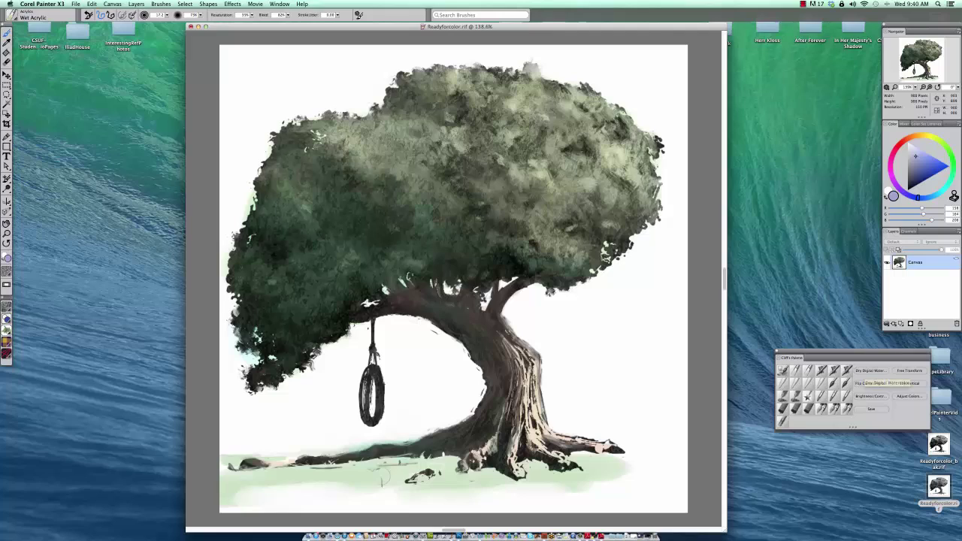
pyautogui.moveTo(460, 451)
pyautogui.mouseDown()
pyautogui.moveTo(294, 465)
pyautogui.moveTo(478, 456)
pyautogui.mouseUp()
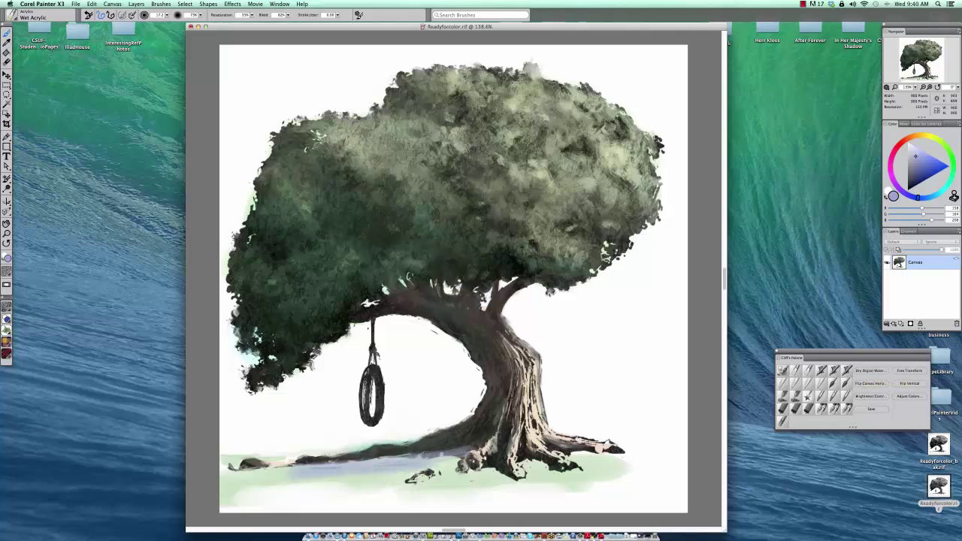
pyautogui.press('super+z')
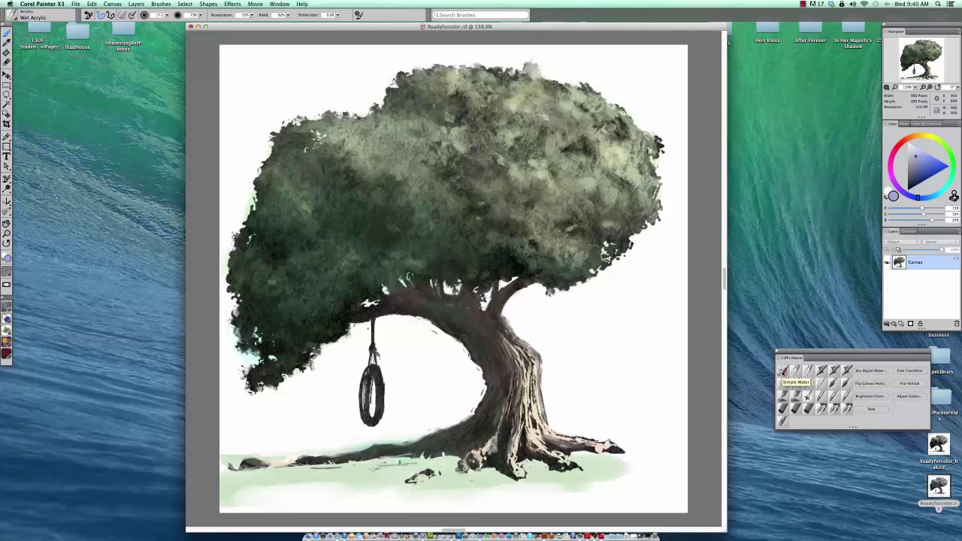
pyautogui.click(795, 383)
pyautogui.moveTo(454, 460)
pyautogui.mouseDown()
pyautogui.moveTo(218, 479)
pyautogui.moveTo(434, 457)
pyautogui.mouseUp()
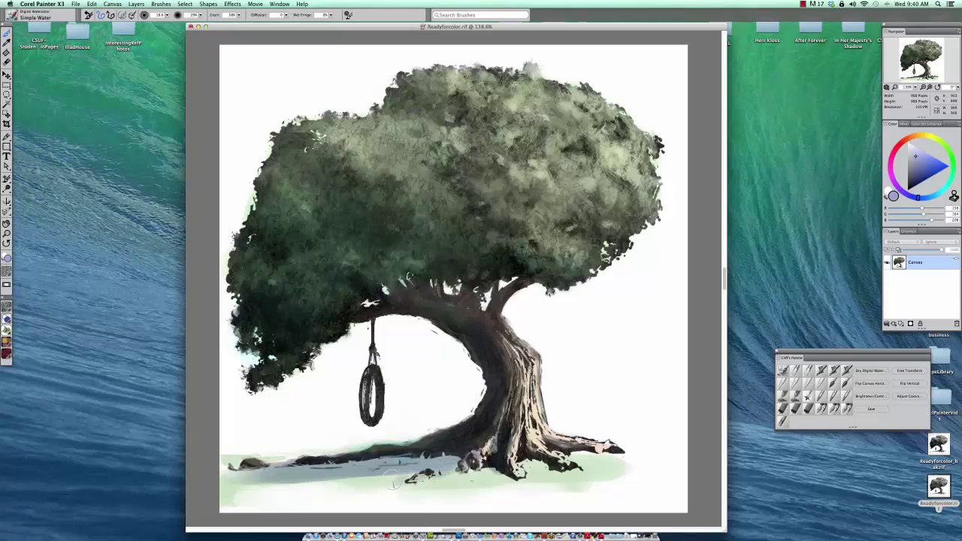
pyautogui.moveTo(406, 472); pyautogui.dragTo(305, 481)
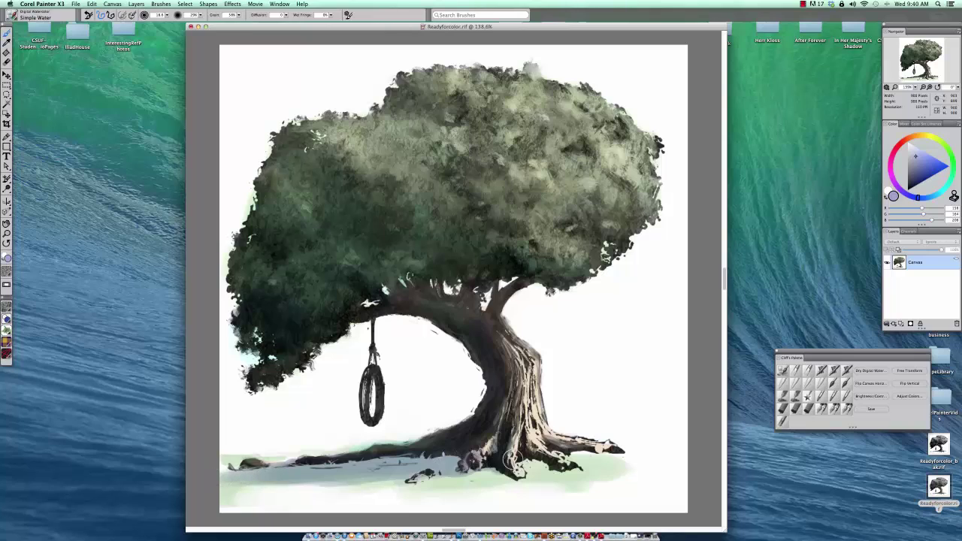
# Step: At brush radius 5, darken the base rock with trunk grey and lighten the ground around the trunk
pyautogui.press('[')
pyautogui.keyDown('alt'); pyautogui.click(511, 440); pyautogui.keyUp('alt')
pyautogui.moveTo(424, 473); pyautogui.dragTo(415, 479)
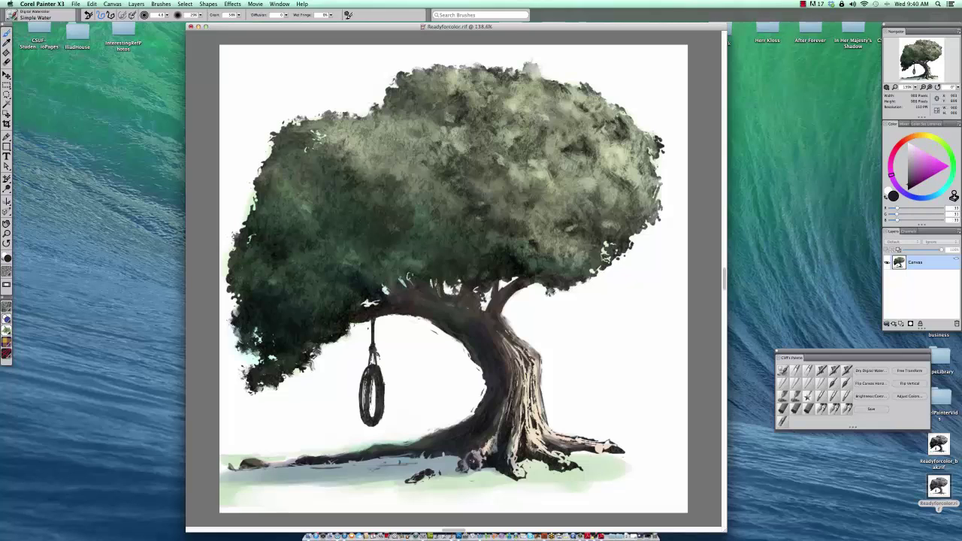
pyautogui.keyDown('alt'); pyautogui.click(468, 490); pyautogui.keyUp('alt')
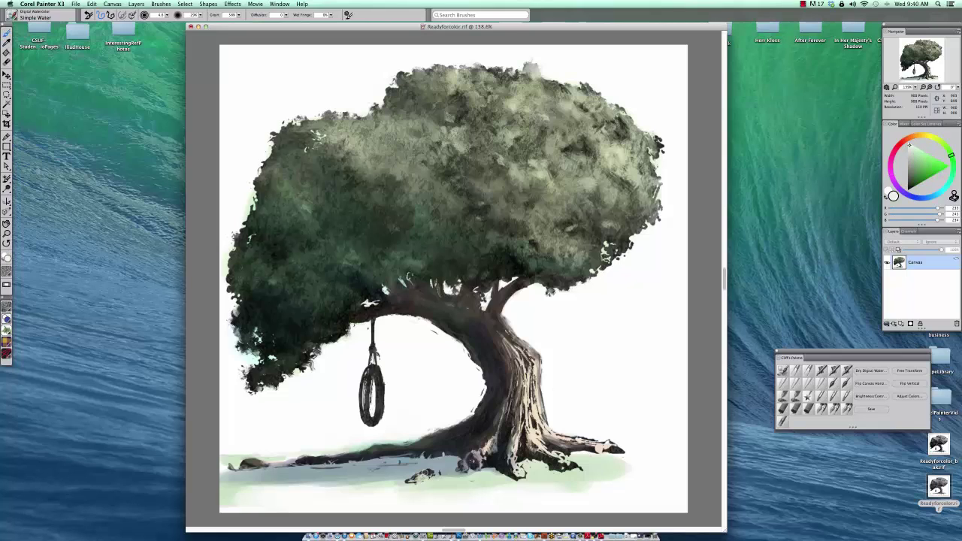
pyautogui.moveTo(435, 467); pyautogui.dragTo(458, 457)
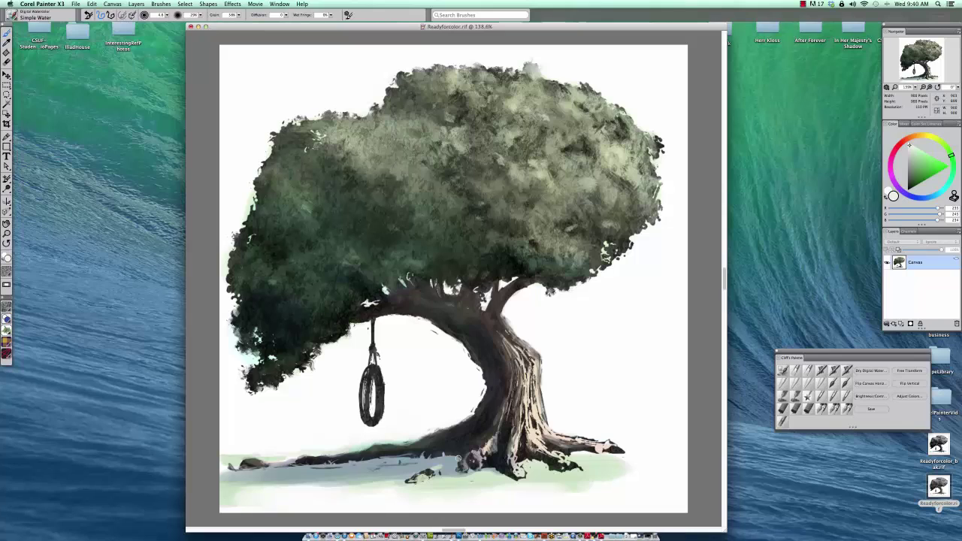